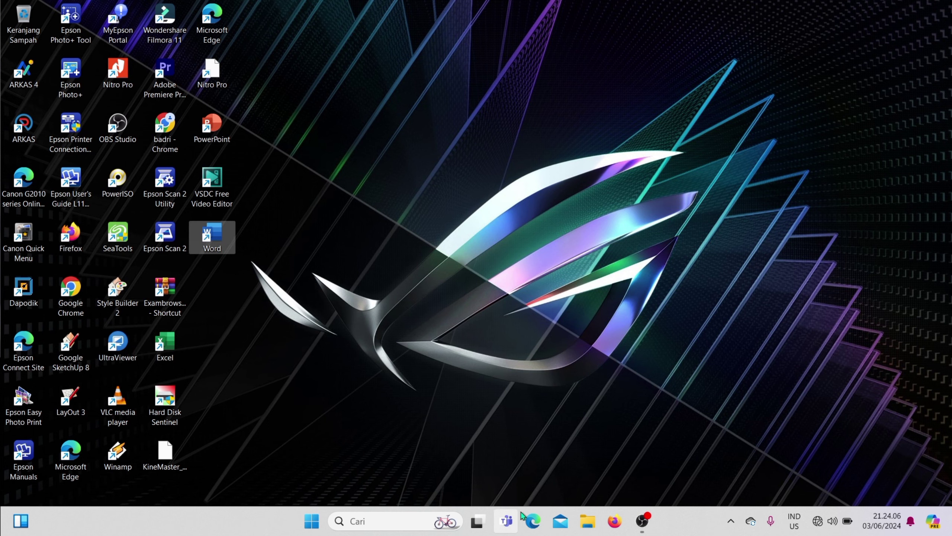
Create a folder named contoh in the Musik folder of File Explorer and open it.
left_click(587, 525)
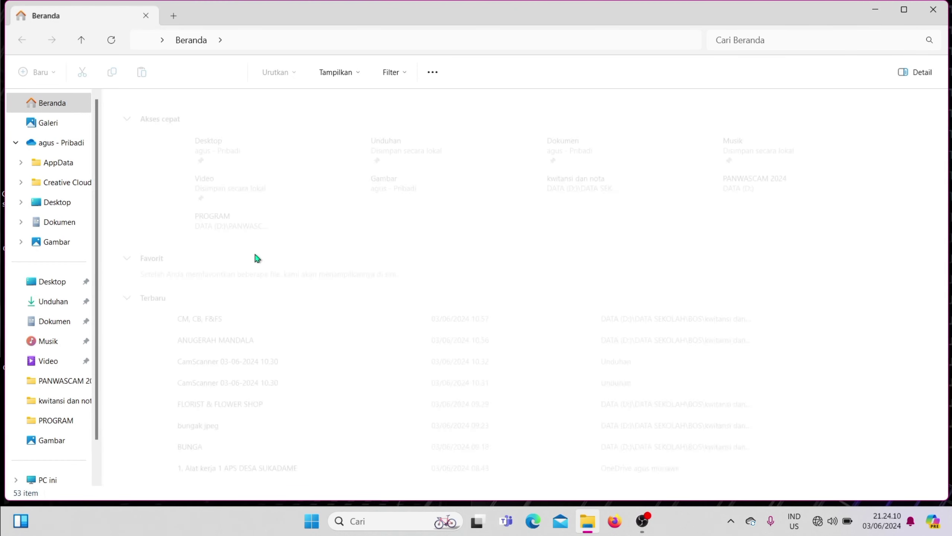
left_click(58, 321)
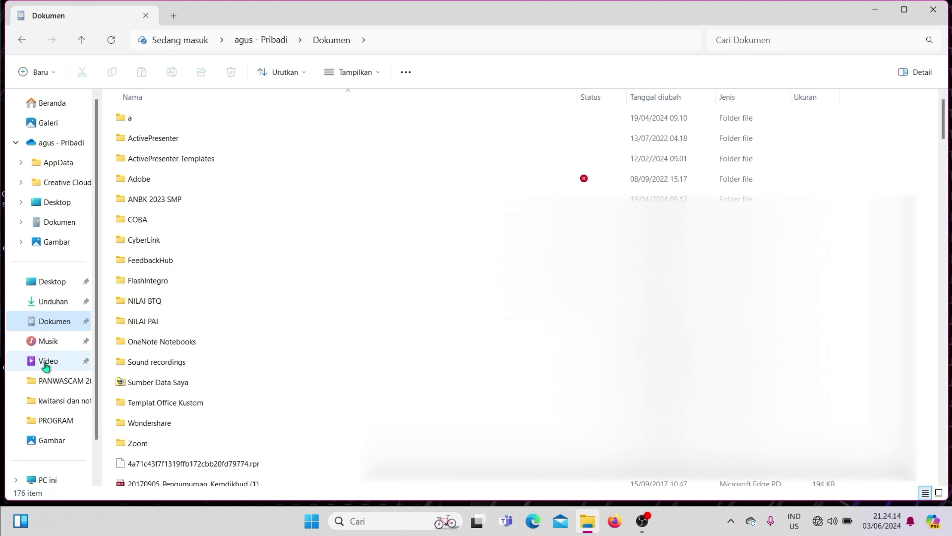
left_click(51, 347)
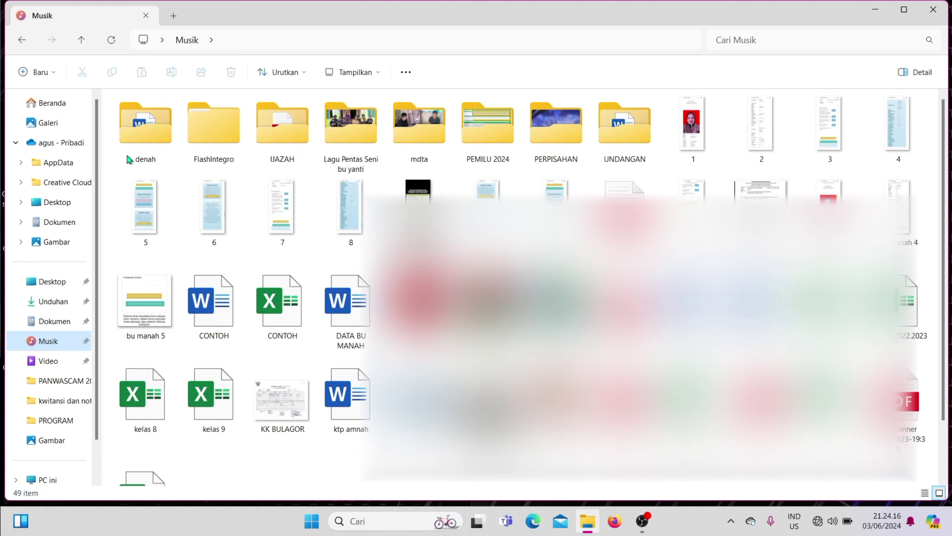
left_click(42, 73)
left_click(63, 101)
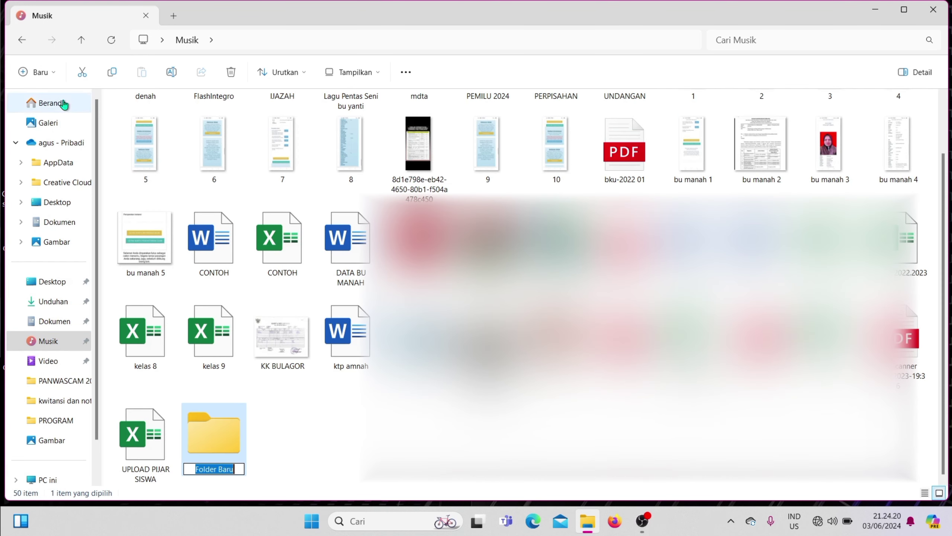
type("contoh")
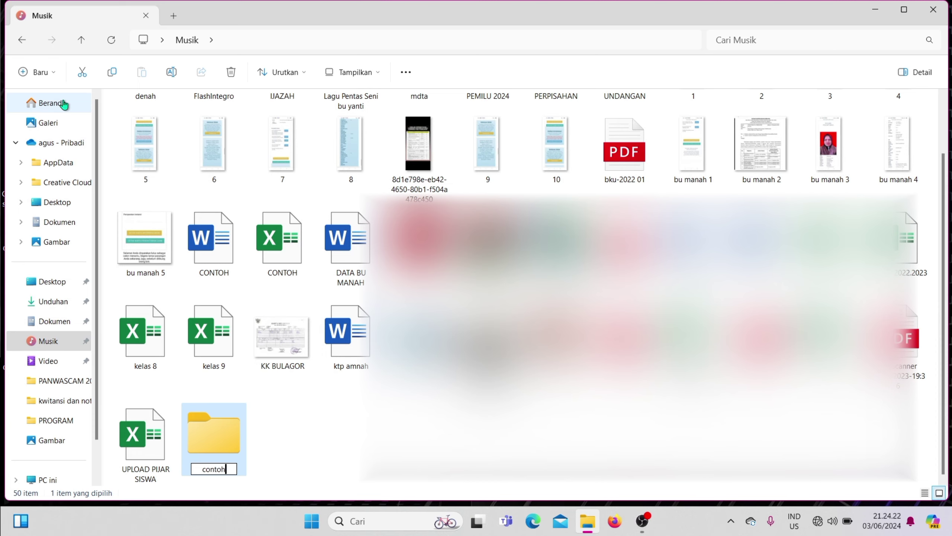
key("Return")
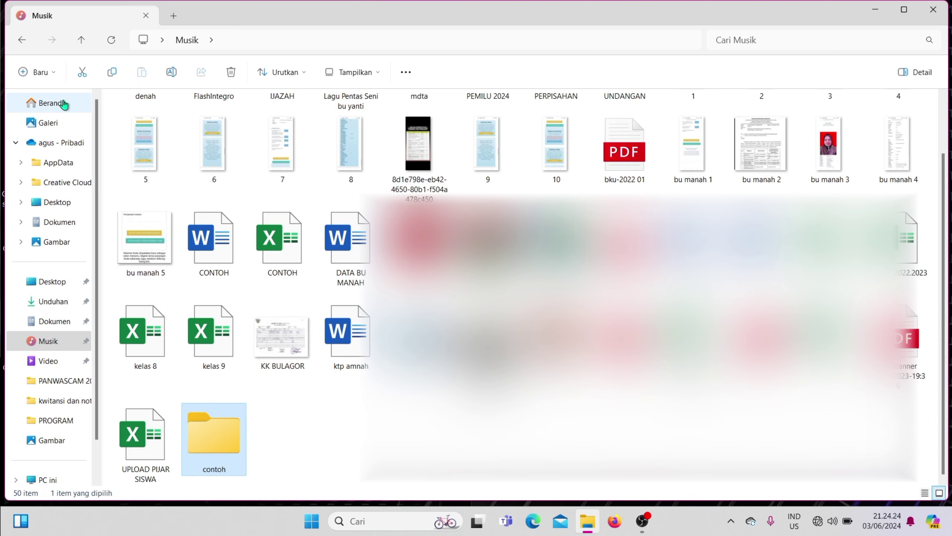
key("Return")
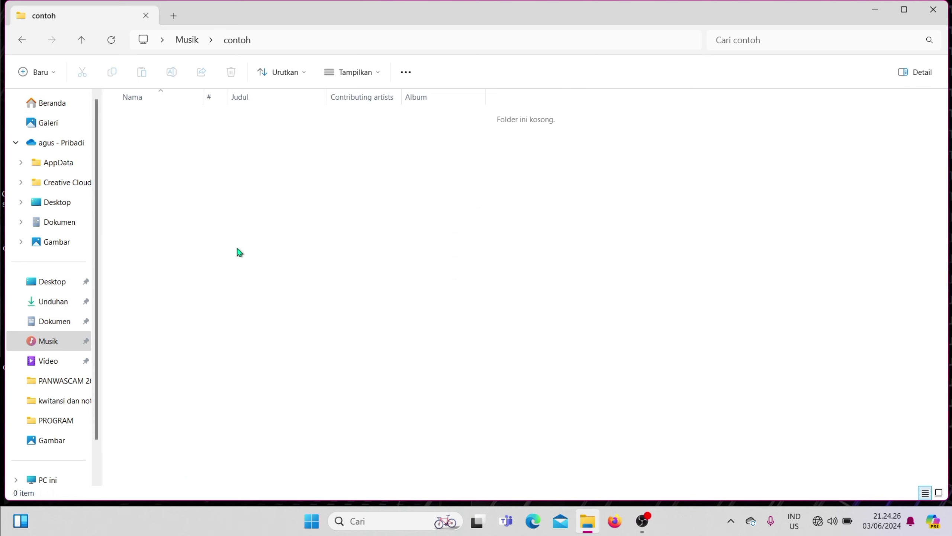
Copy the Excel shortcut from the desktop into the contoh folder.
left_click(886, 7)
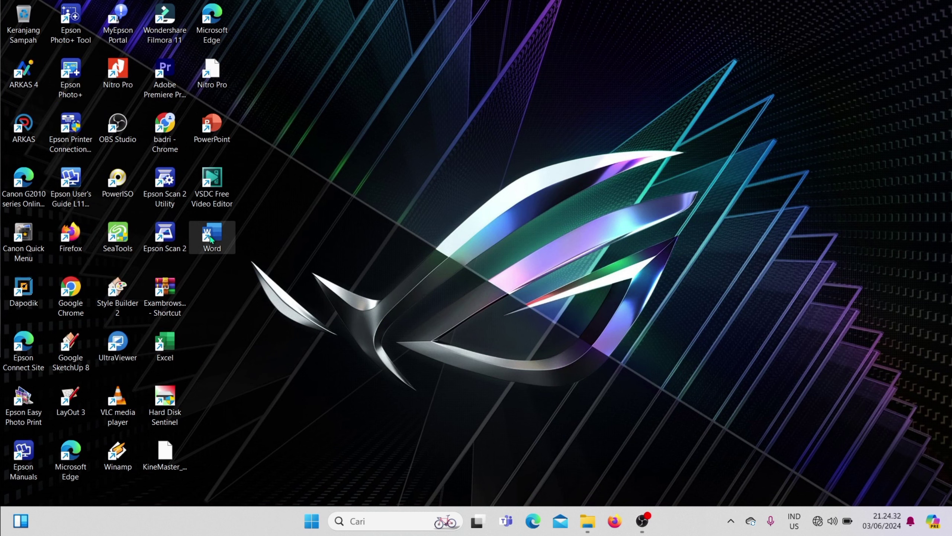
left_click(165, 344)
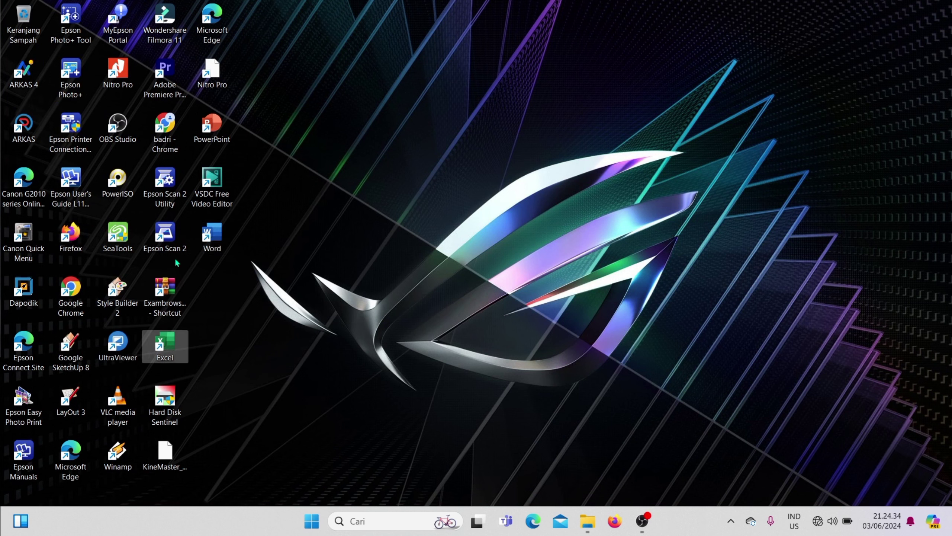
left_click(212, 182)
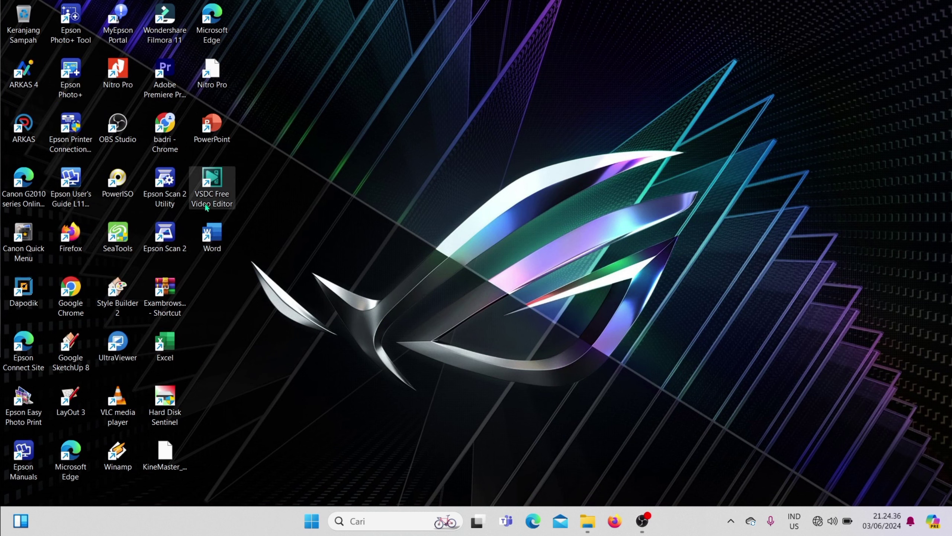
left_click(174, 244)
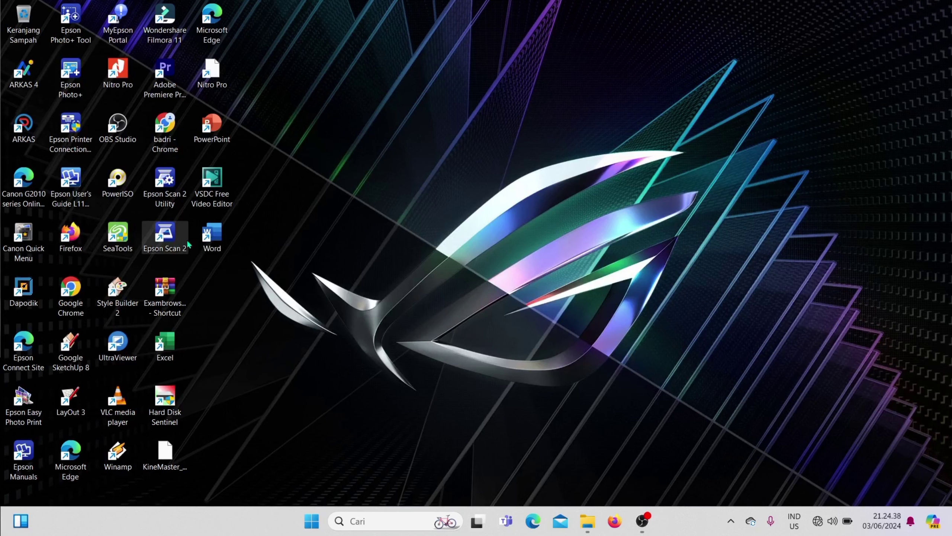
left_click(174, 298)
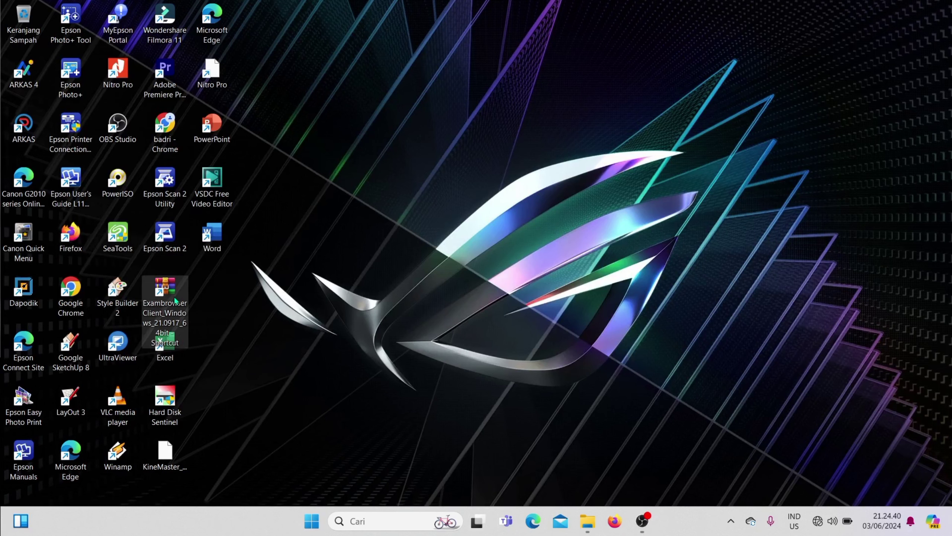
left_click(166, 353)
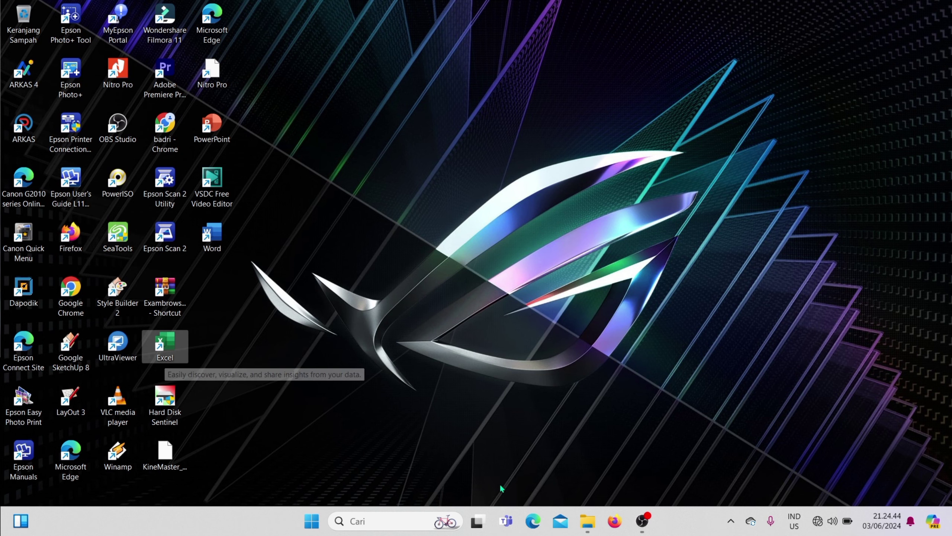
left_click(588, 522)
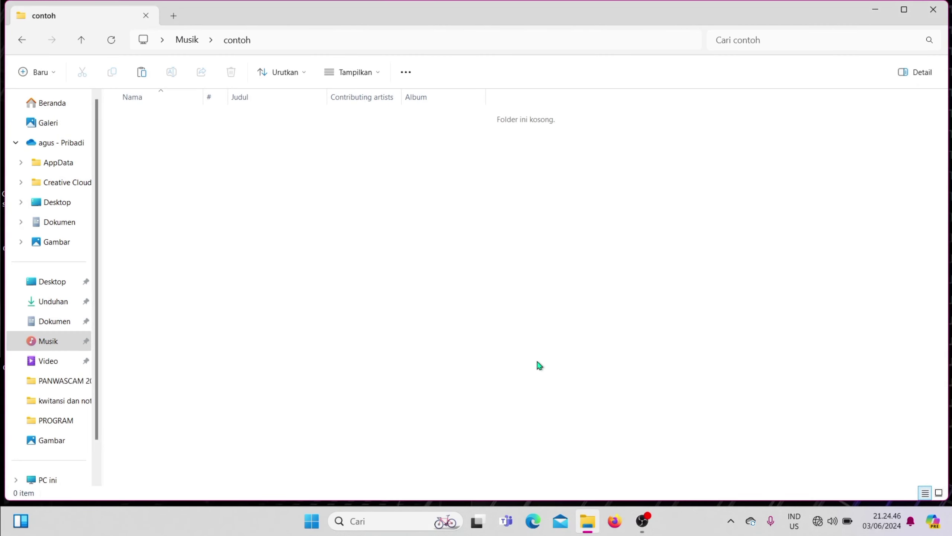
key("ctrl+v")
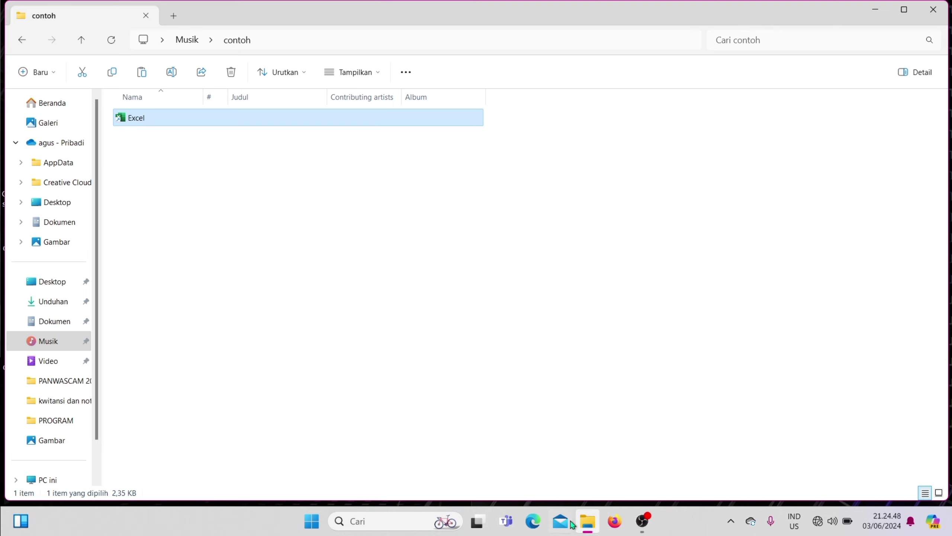
Copy the Word shortcut from the desktop into the contoh folder.
left_click(876, 10)
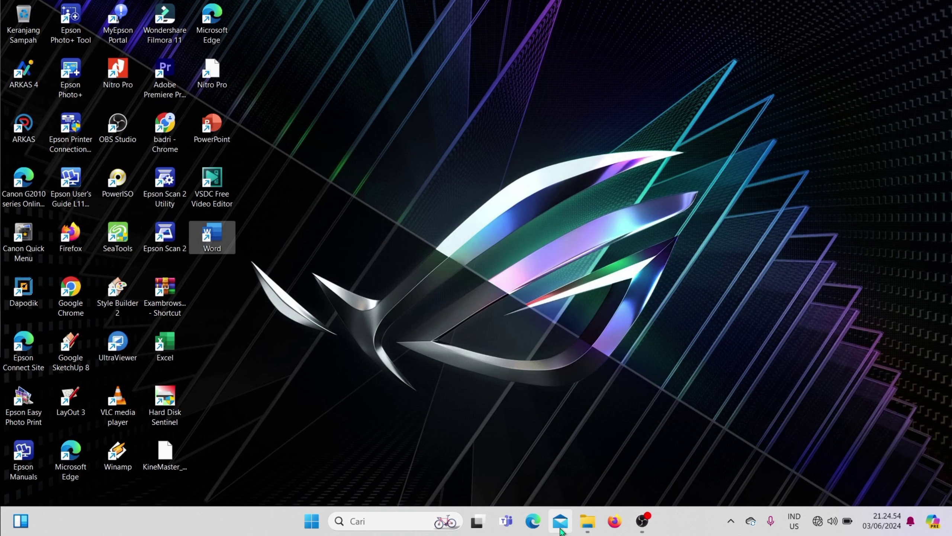
left_click(587, 521)
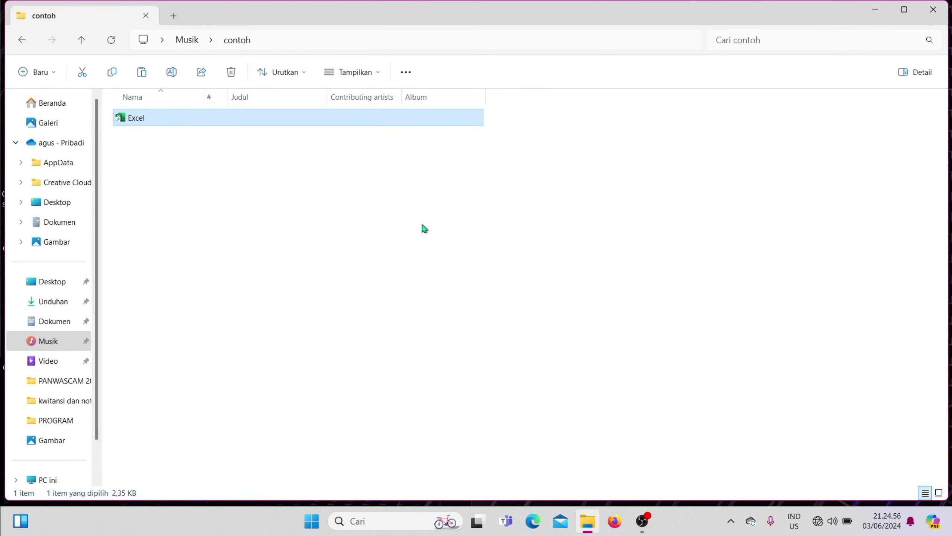
key("ctrl+v")
left_click(292, 172)
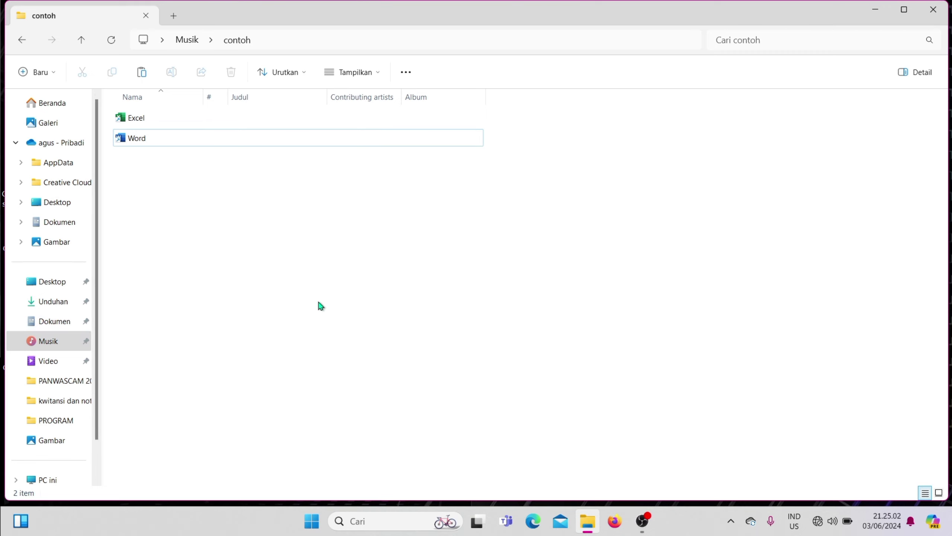
Delete the Excel, Word and Exambrowser shortcuts from the desktop.
left_click(875, 17)
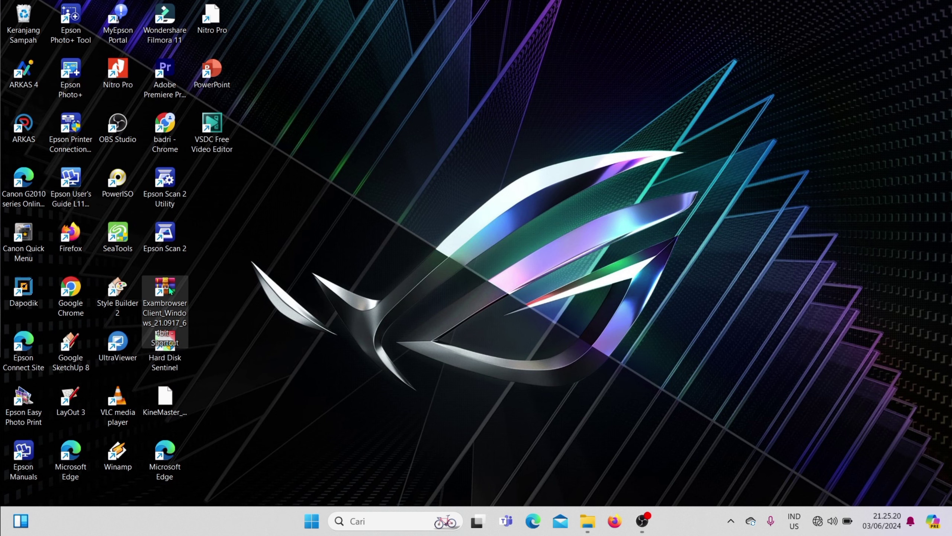
key("Delete")
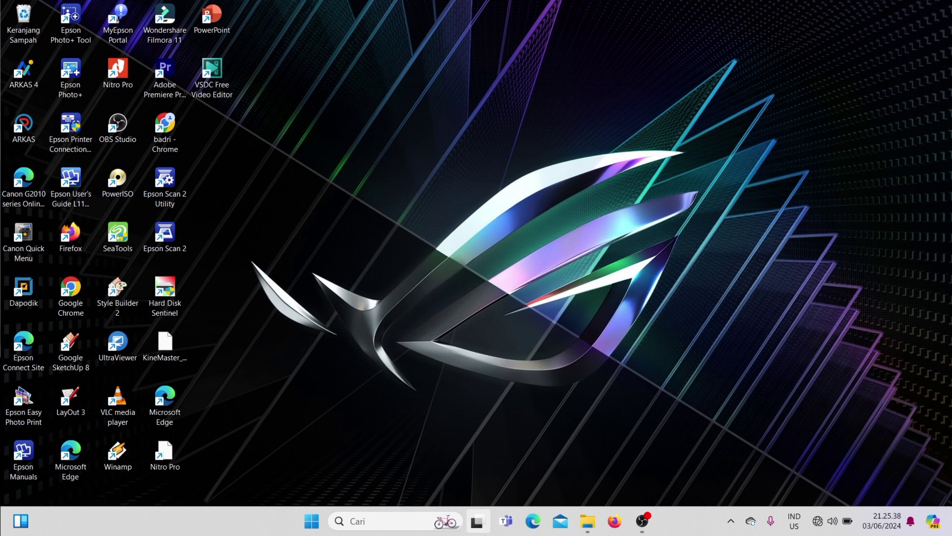
Check the Excel and Word shortcuts in the contoh folder and return to the desktop.
left_click(588, 520)
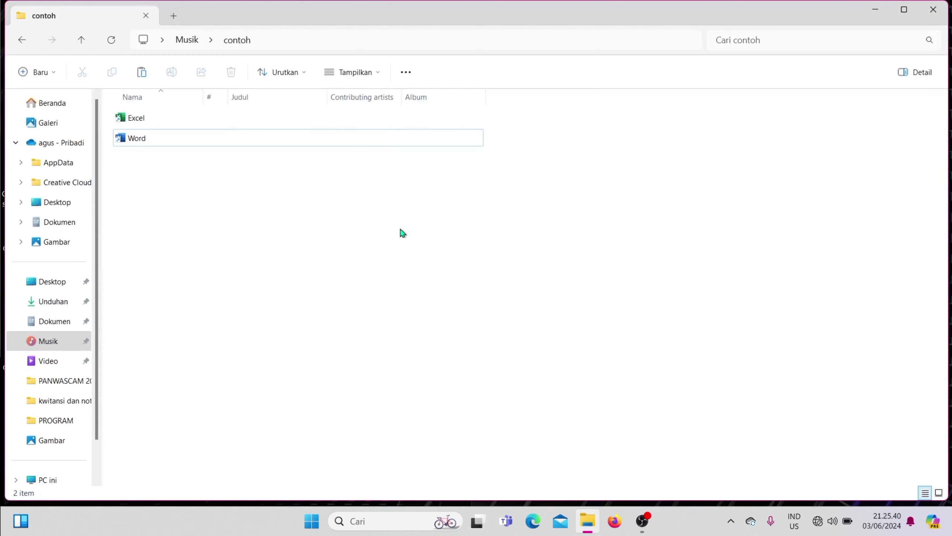
left_click(189, 126)
key("Down")
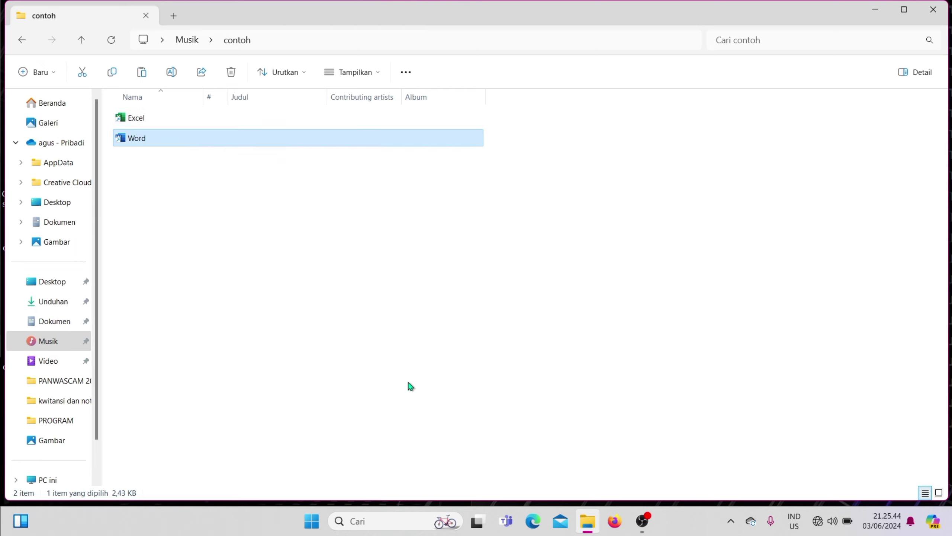
left_click(369, 116)
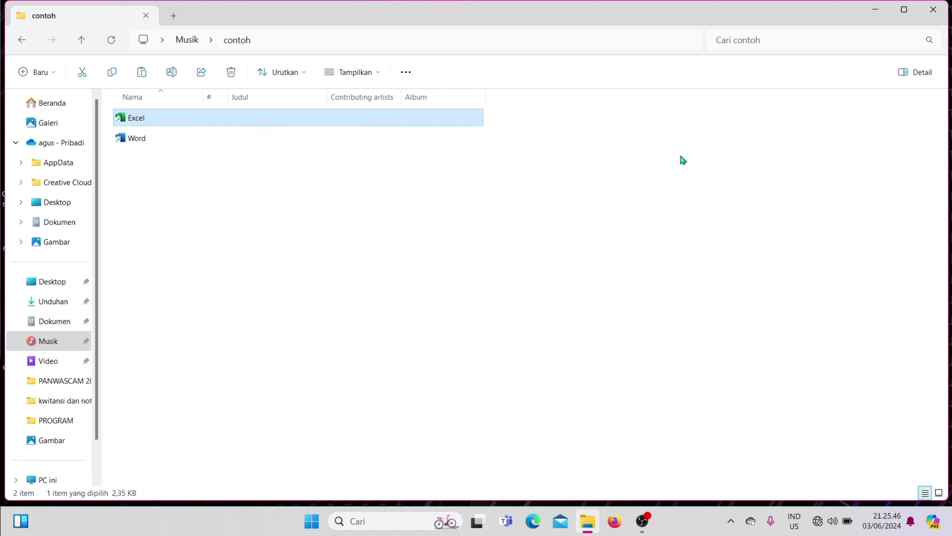
left_click(866, 11)
Search Windows for excel, launch the Excel application to check that it works, and close it.
left_click(380, 522)
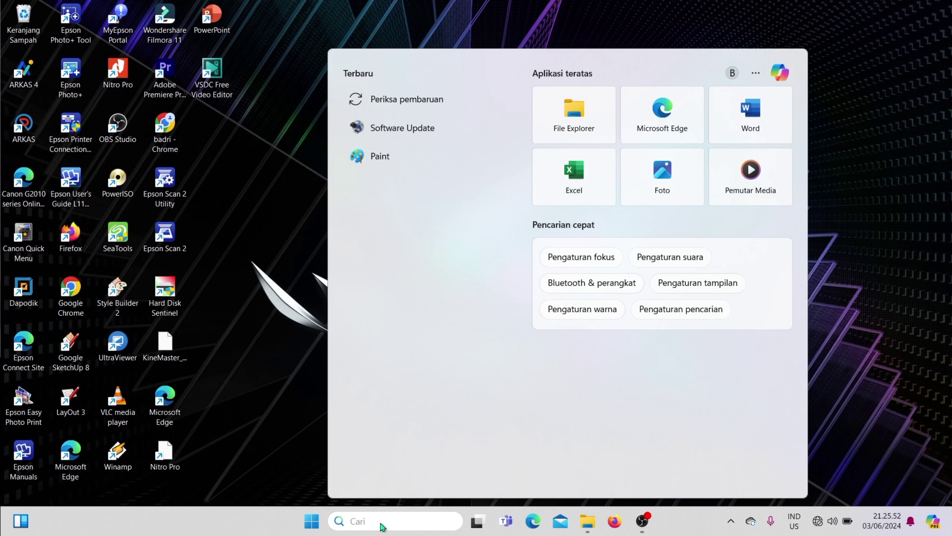
type("excel")
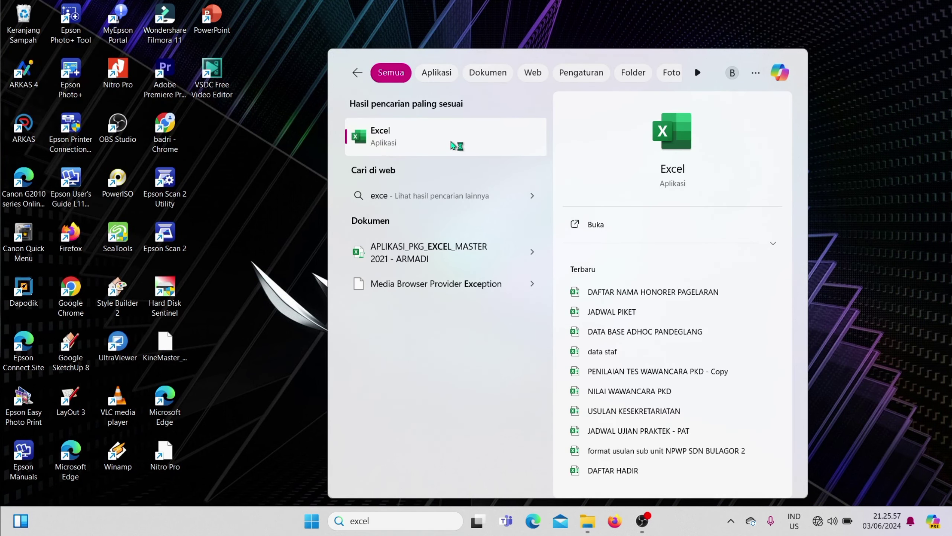
left_click(452, 142)
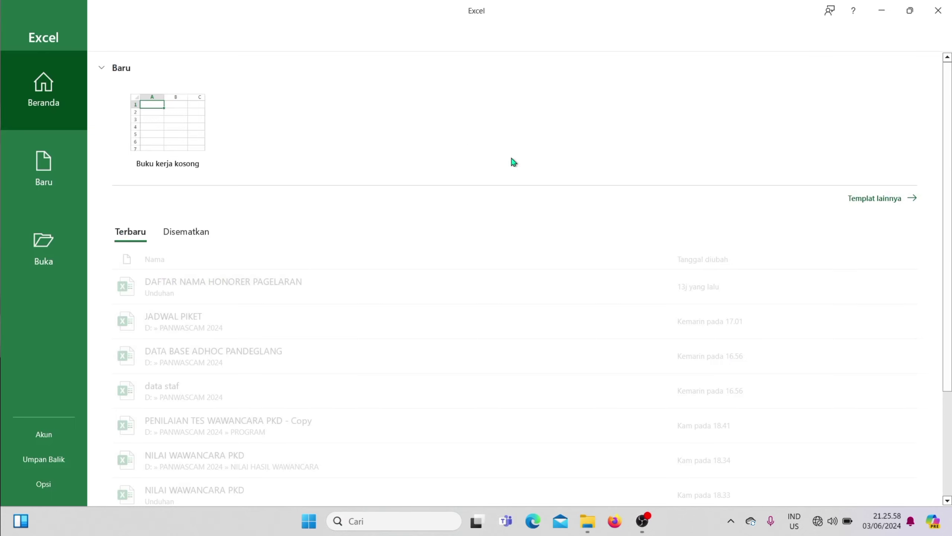
left_click(936, 10)
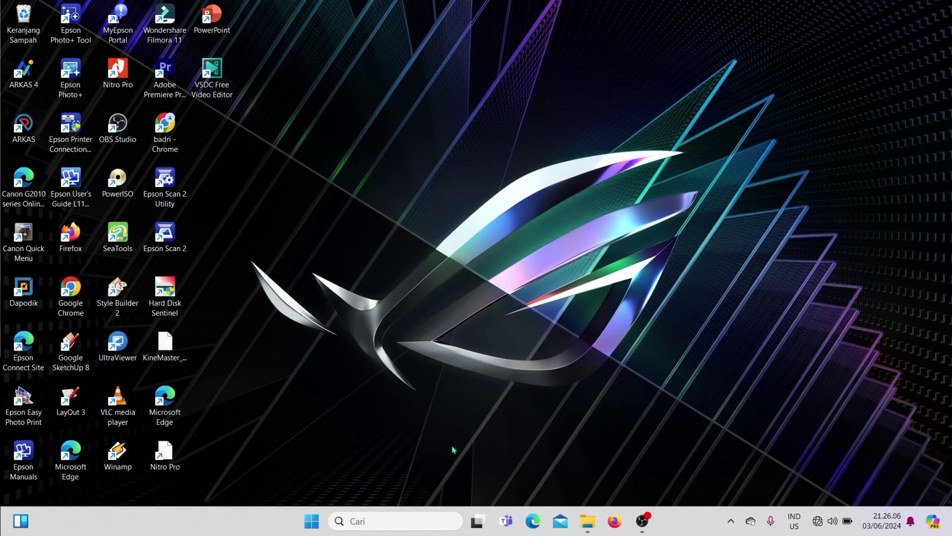
Open the file location of the pinned Excel app and find its shortcut in the Programs folder.
key("super")
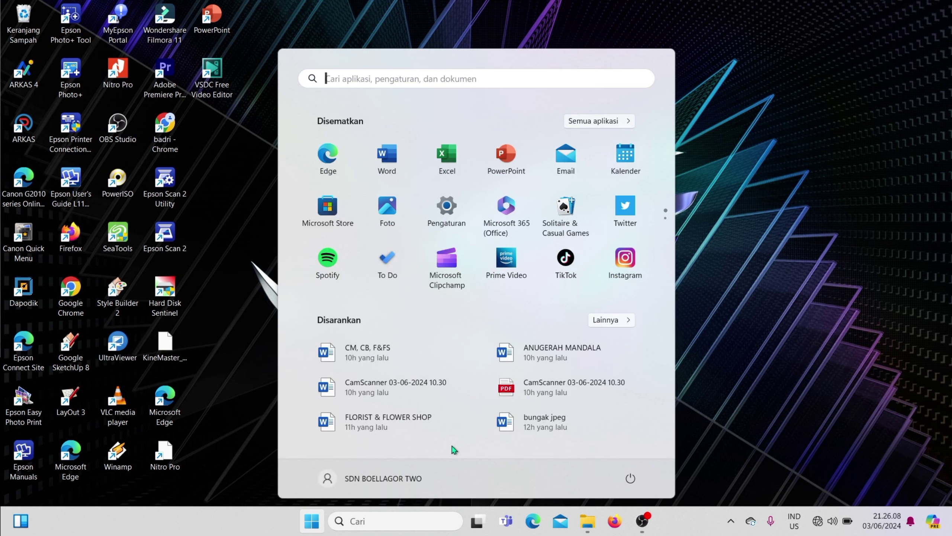
right_click(460, 162)
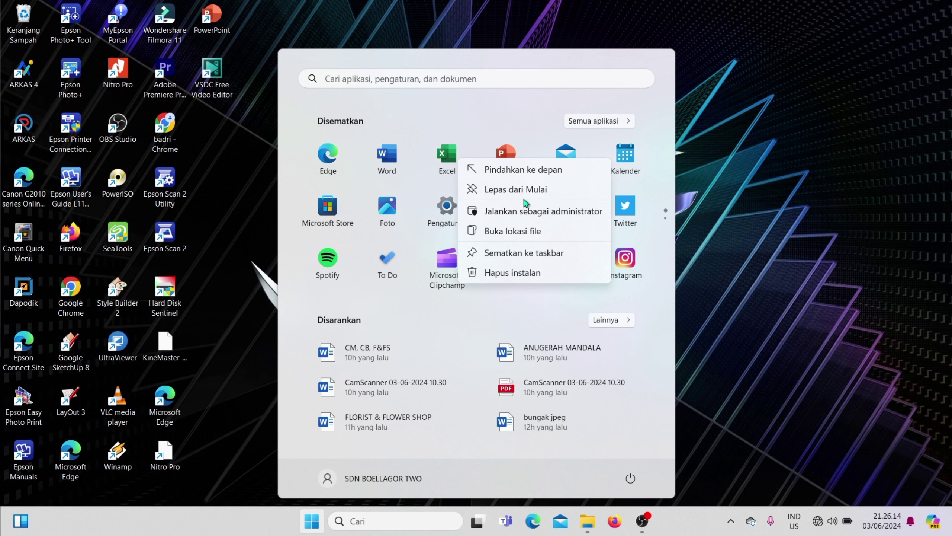
left_click(527, 234)
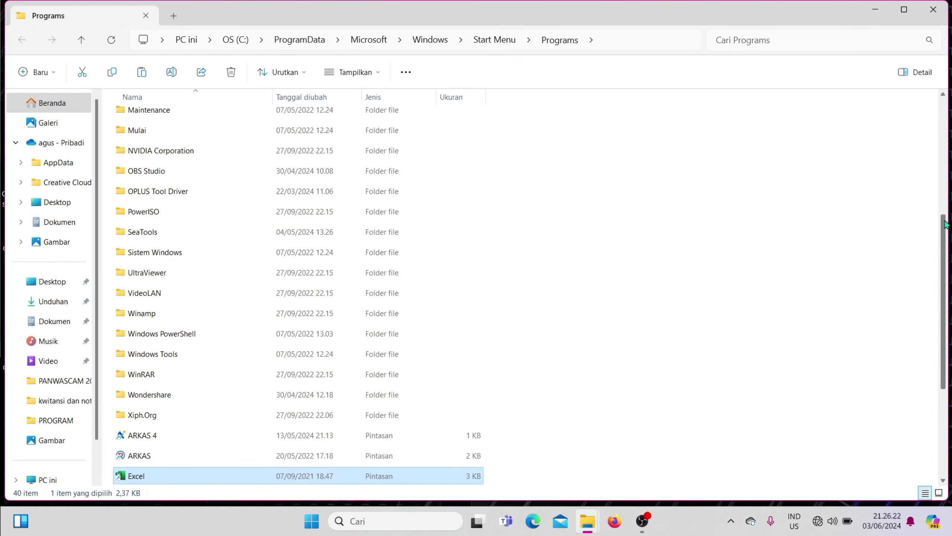
scroll(298, 293, "down", 2)
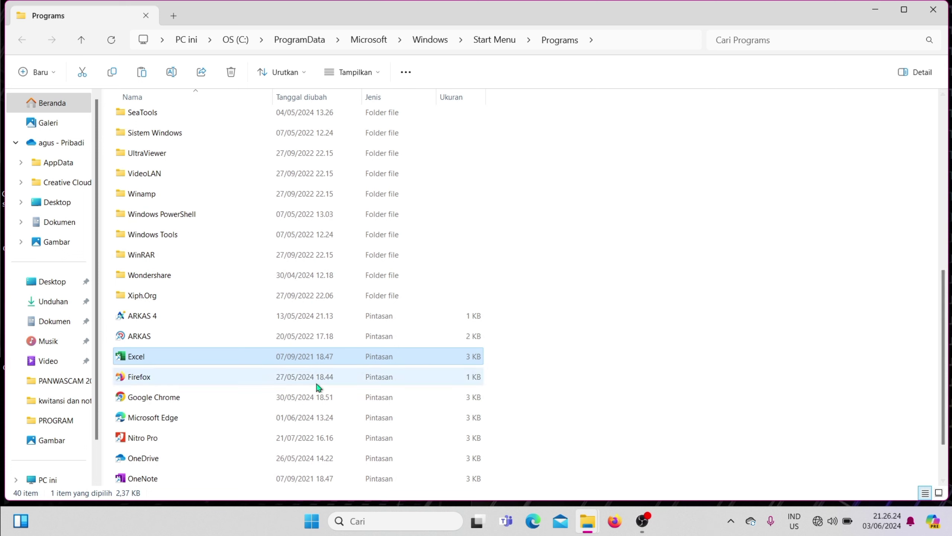
Create a desktop shortcut for Excel from its entry in the Programs folder.
right_click(181, 357)
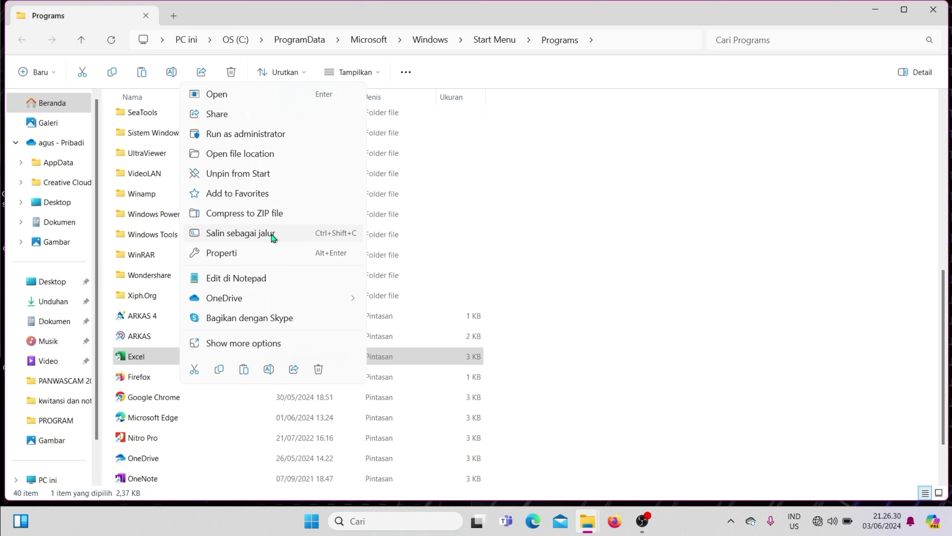
left_click(276, 344)
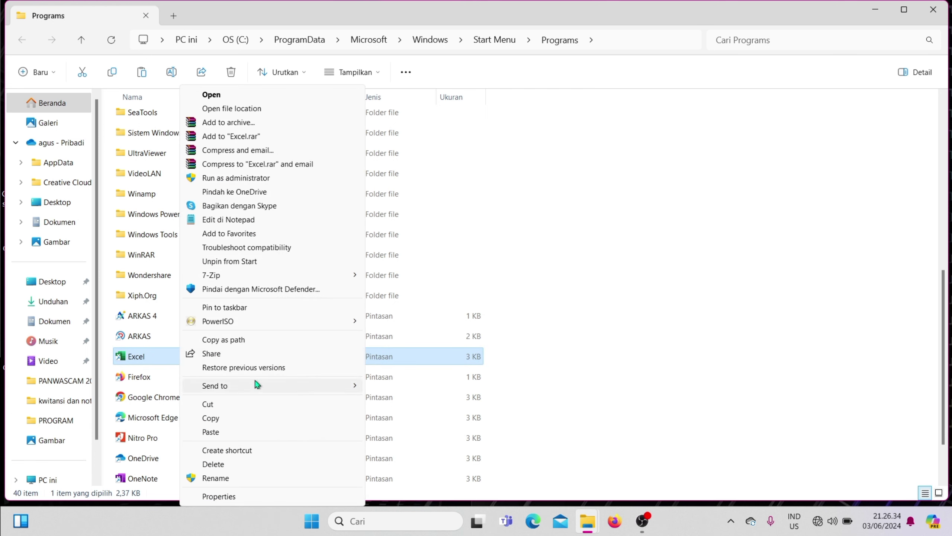
mouse_move(255, 388)
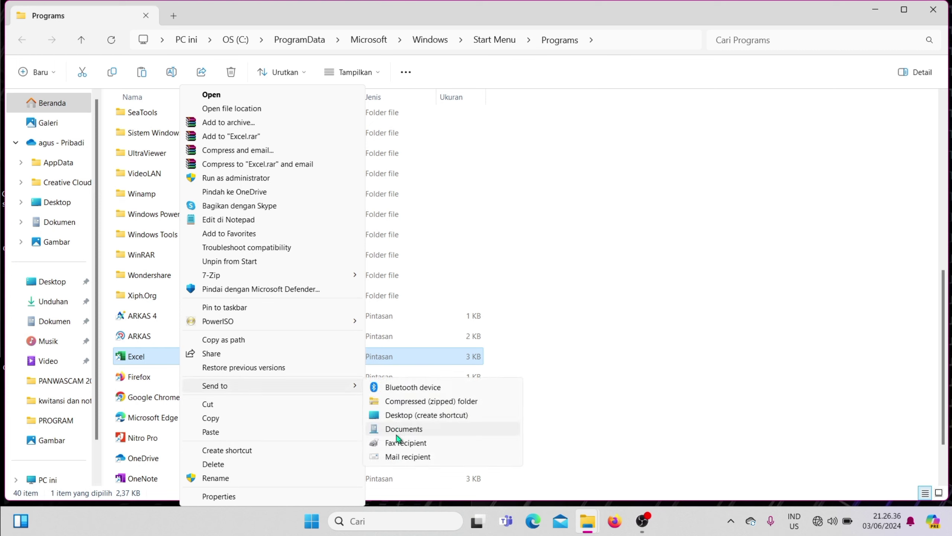
left_click(401, 416)
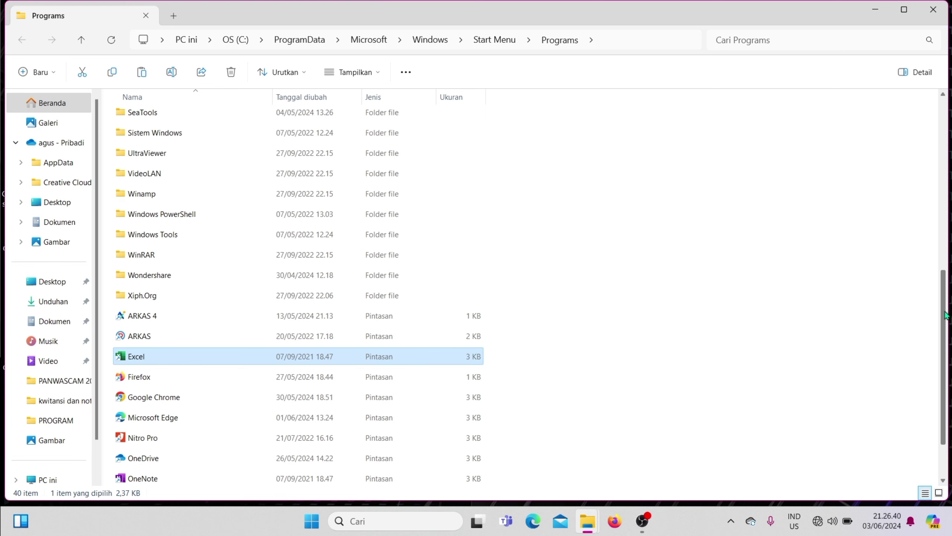
Create a desktop shortcut for Word from its entry in the Programs folder.
scroll(371, 449, "down", 1)
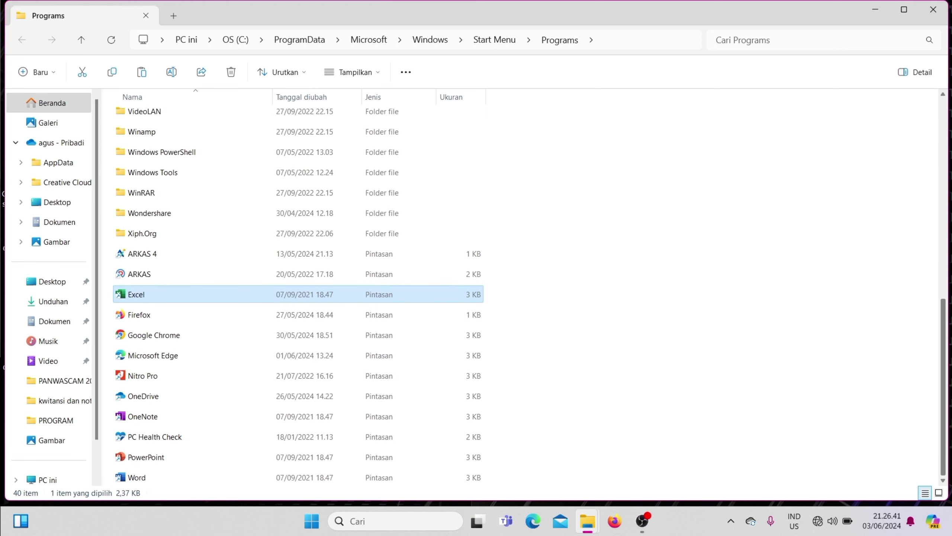
left_click(242, 478)
right_click(242, 479)
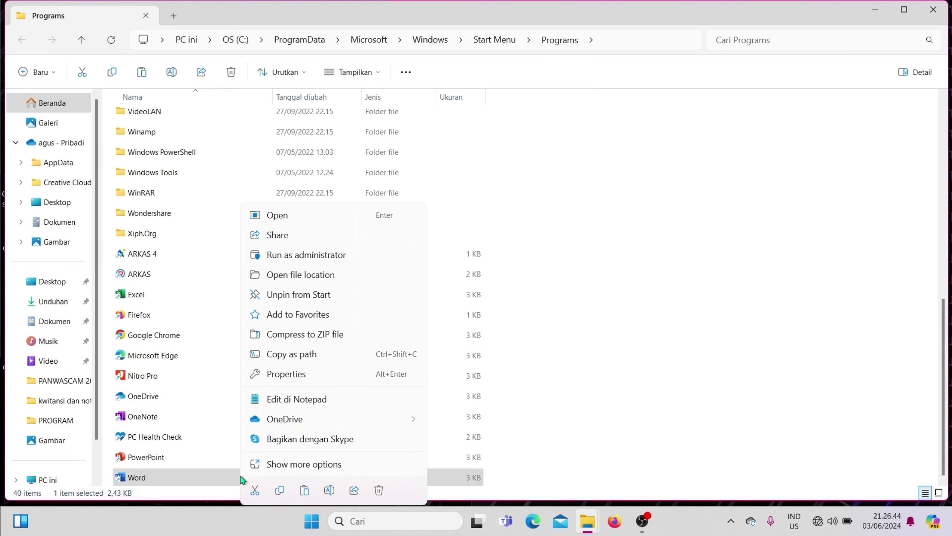
left_click(348, 465)
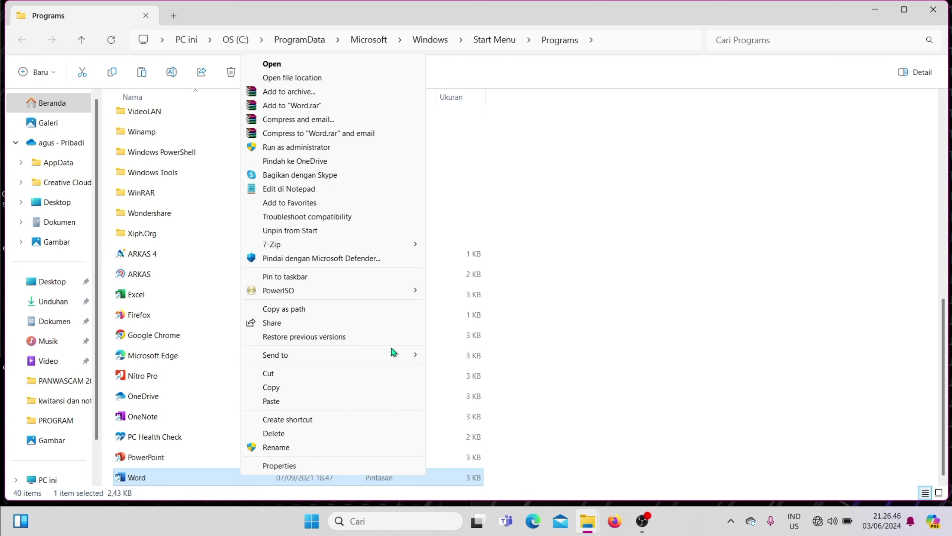
mouse_move(359, 354)
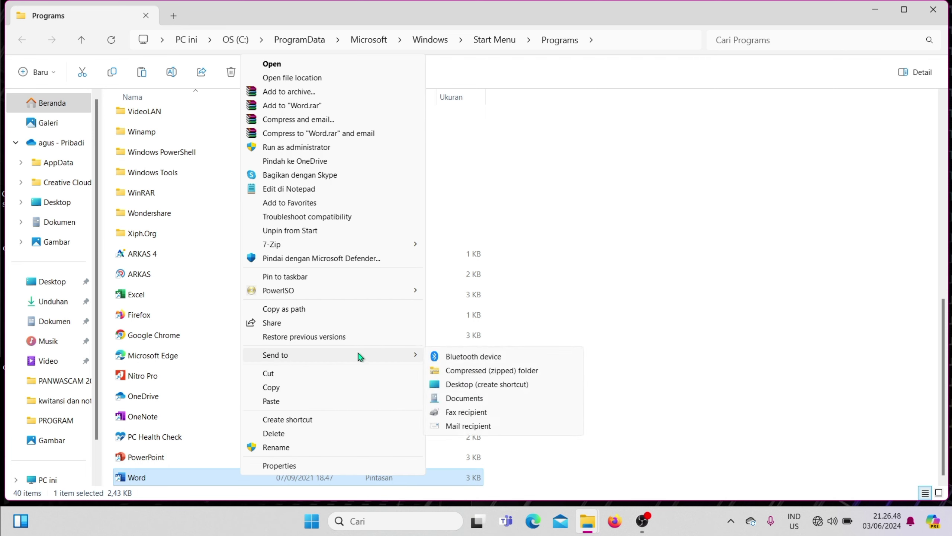
left_click(476, 385)
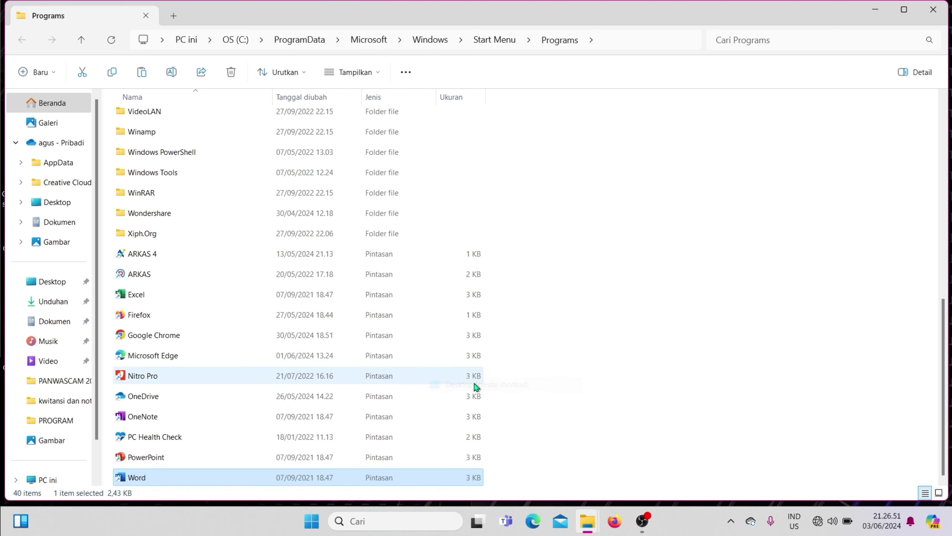
Minimize the Programs folder window and refresh the desktop.
left_click(876, 9)
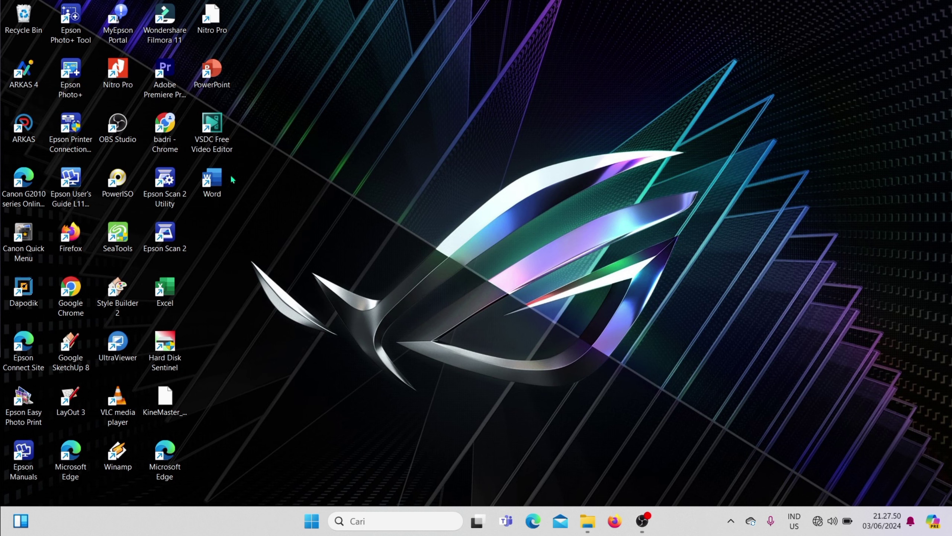
right_click(378, 85)
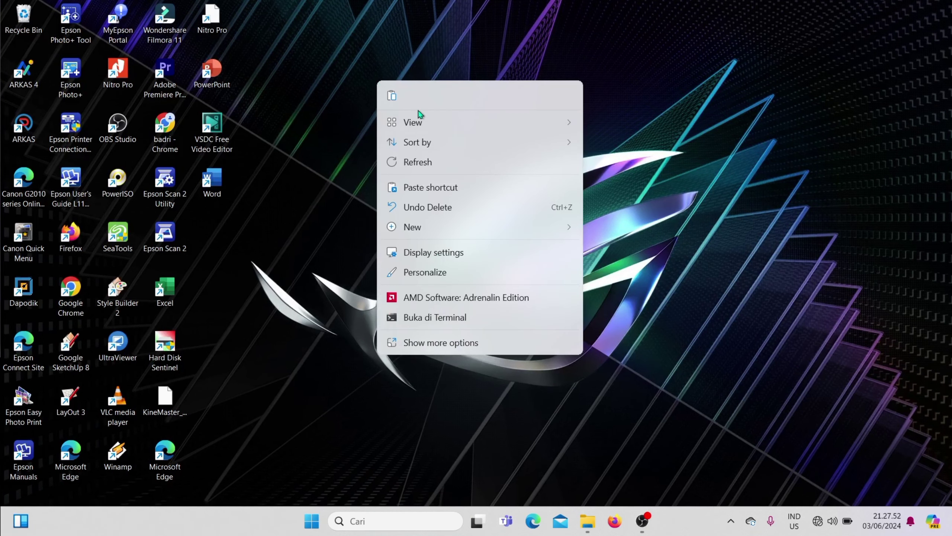
left_click(457, 163)
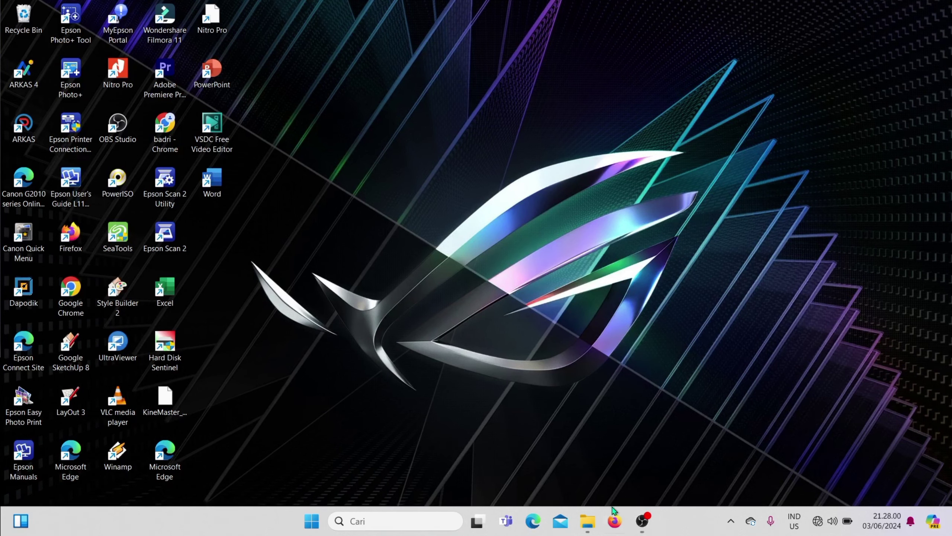
Check the Word shortcut in the contoh folder, then minimize the folder window and refresh the desktop again.
mouse_move(594, 529)
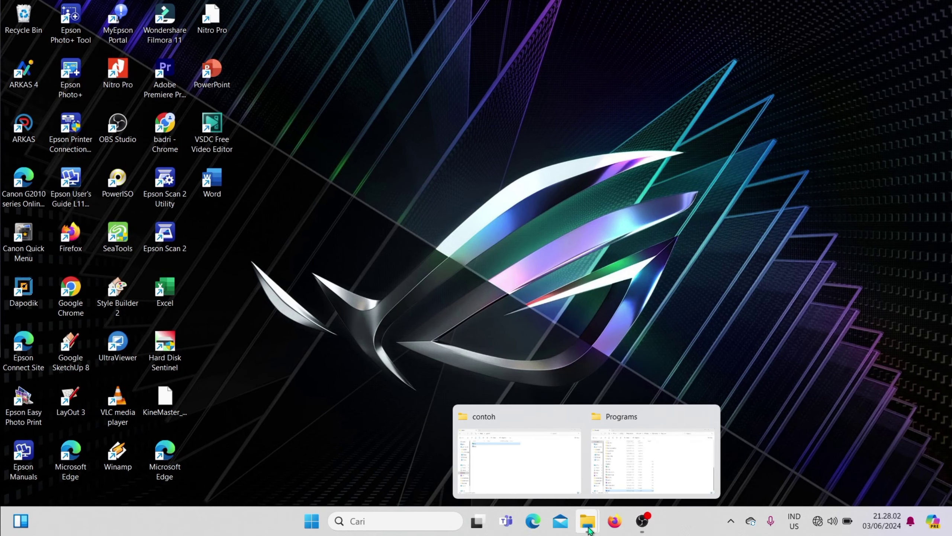
left_click(535, 469)
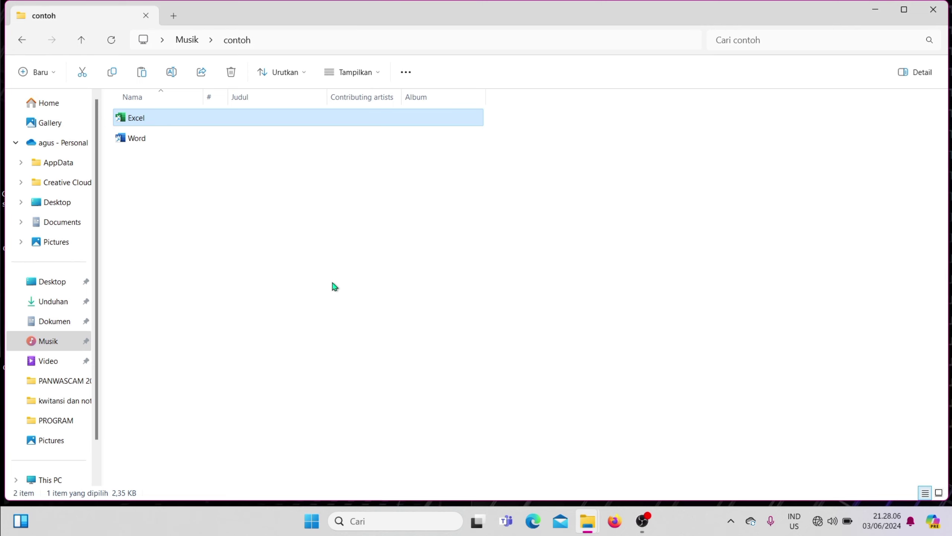
left_click(230, 138)
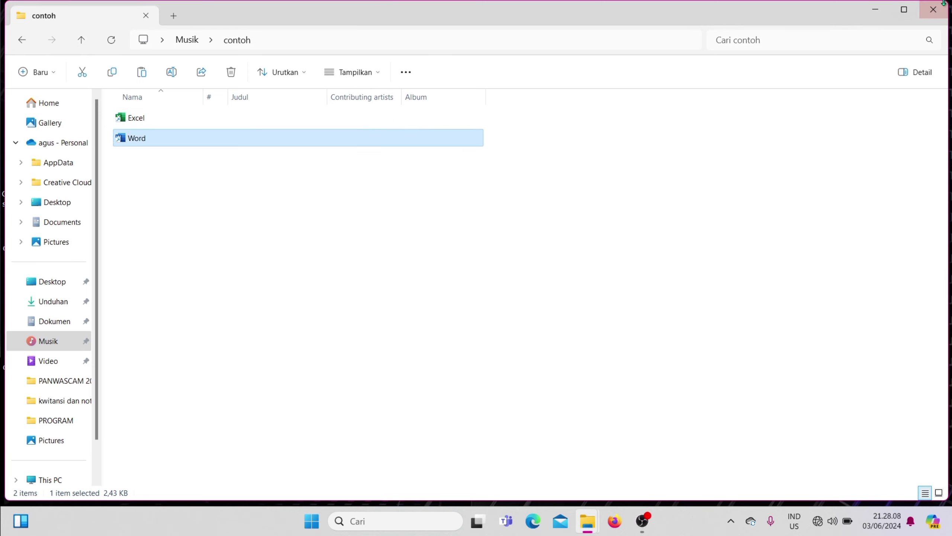
left_click(872, 15)
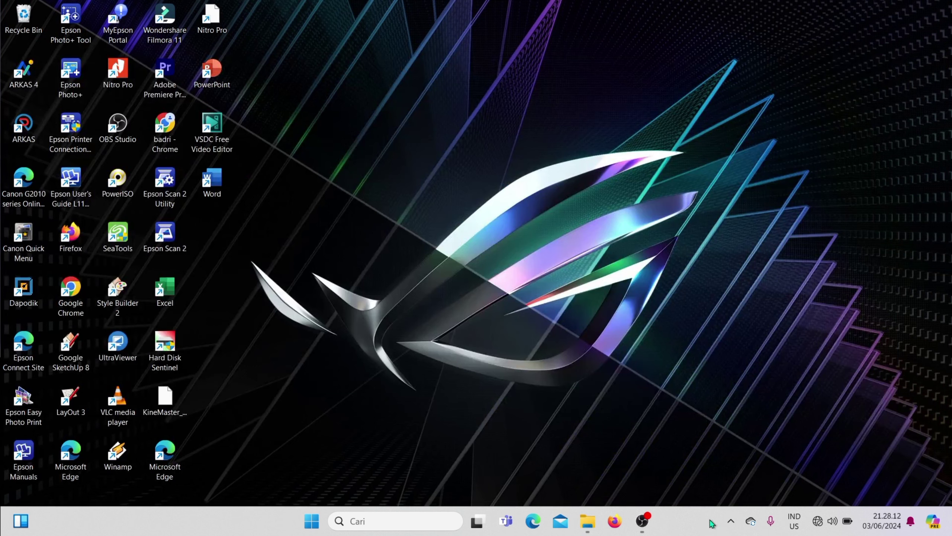
right_click(422, 4)
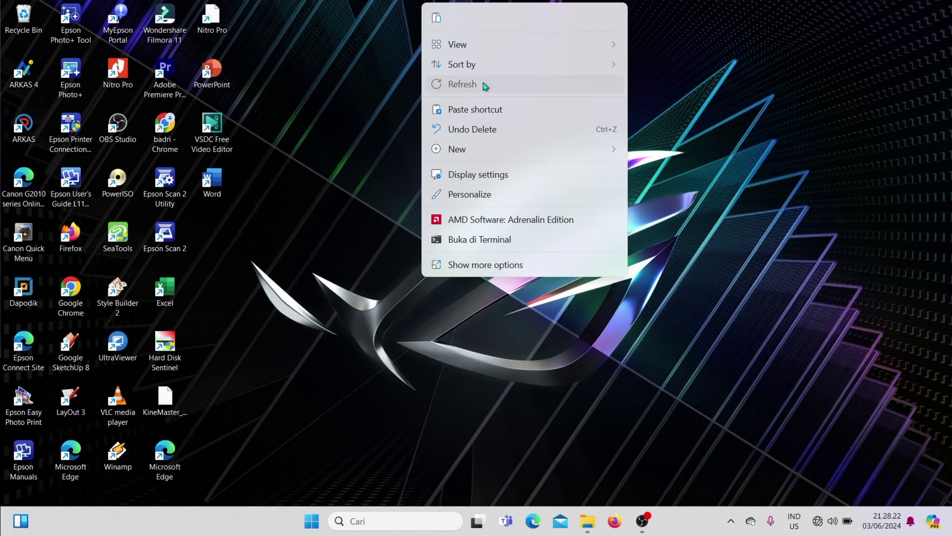
left_click(484, 87)
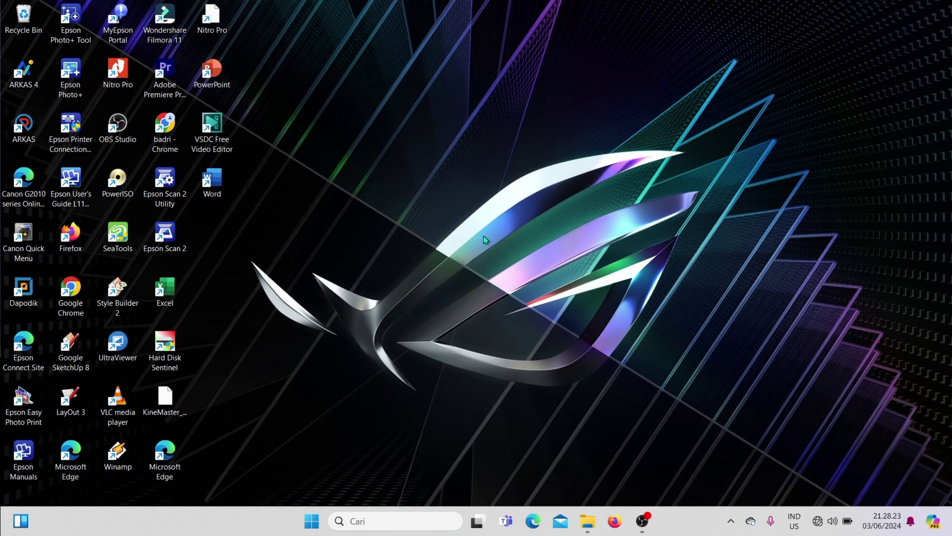